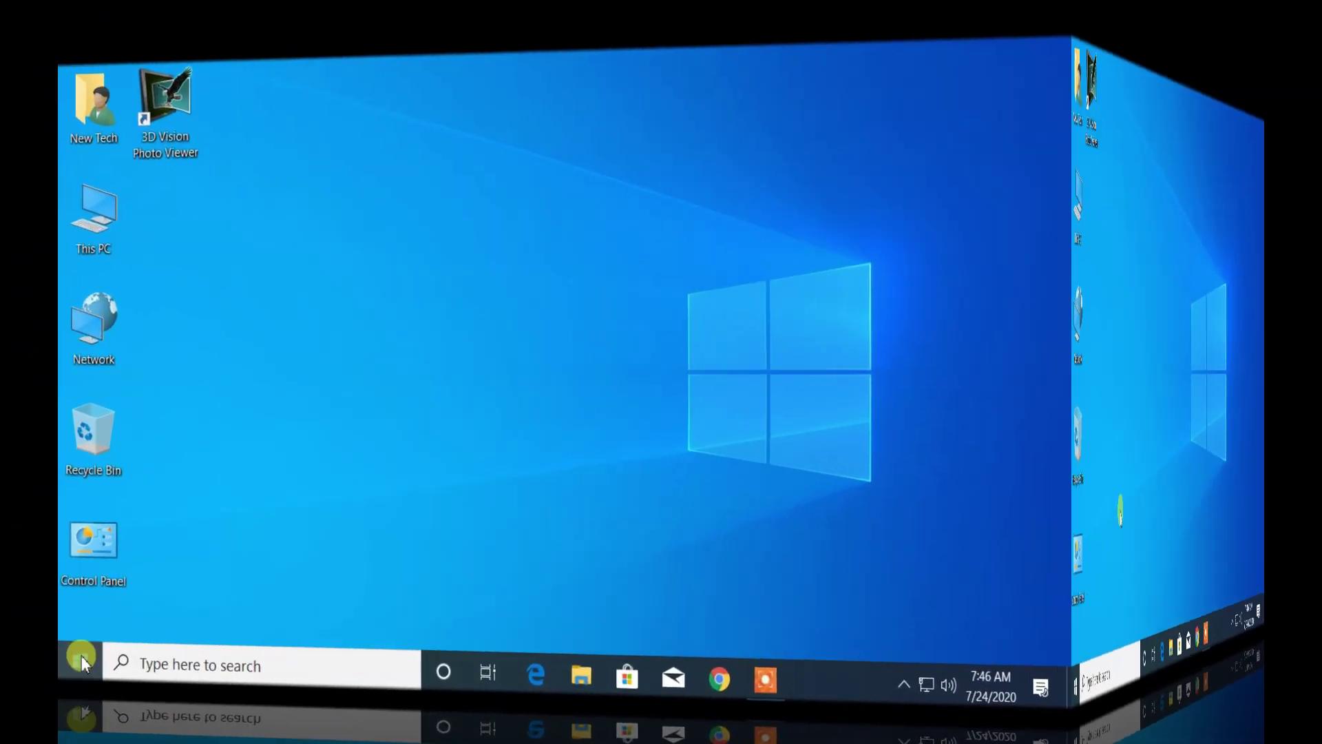
# - In Chrome, download the Epic Games installer from epicgames.com
pyautogui.click(81, 661)
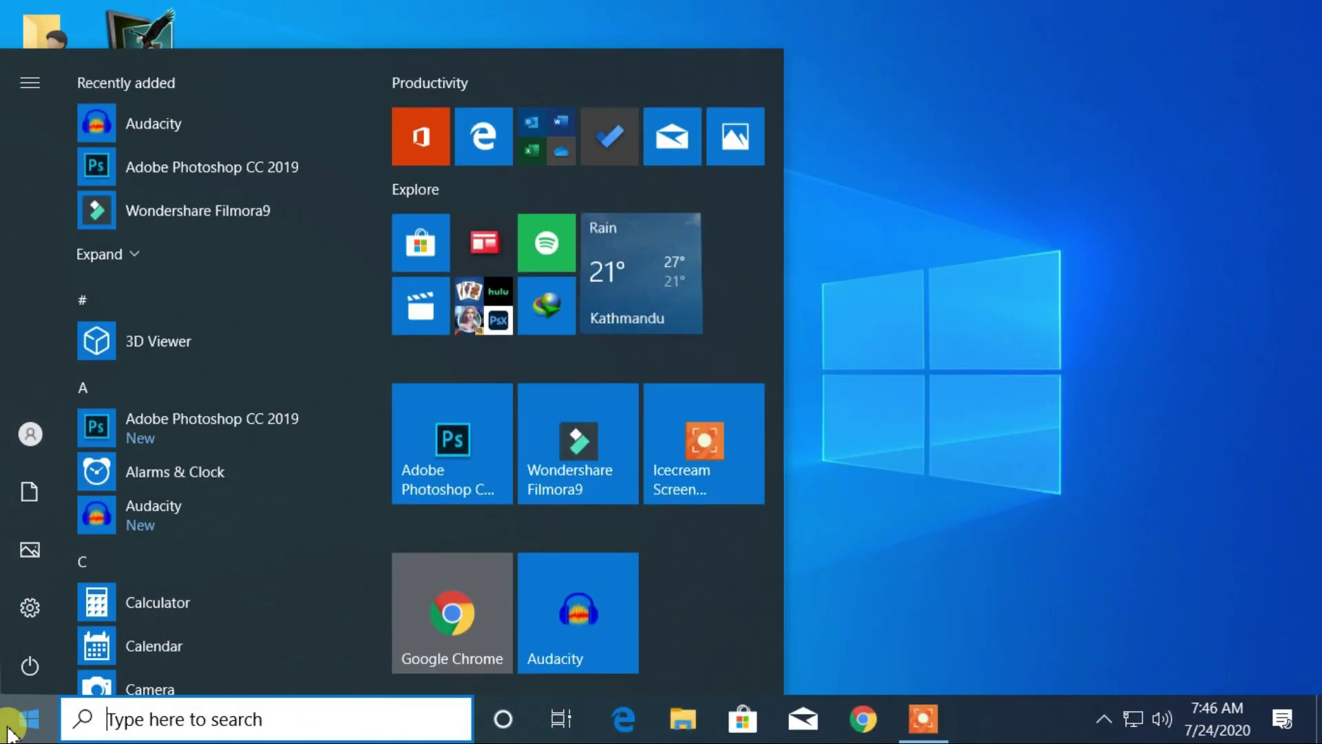
pyautogui.click(476, 602)
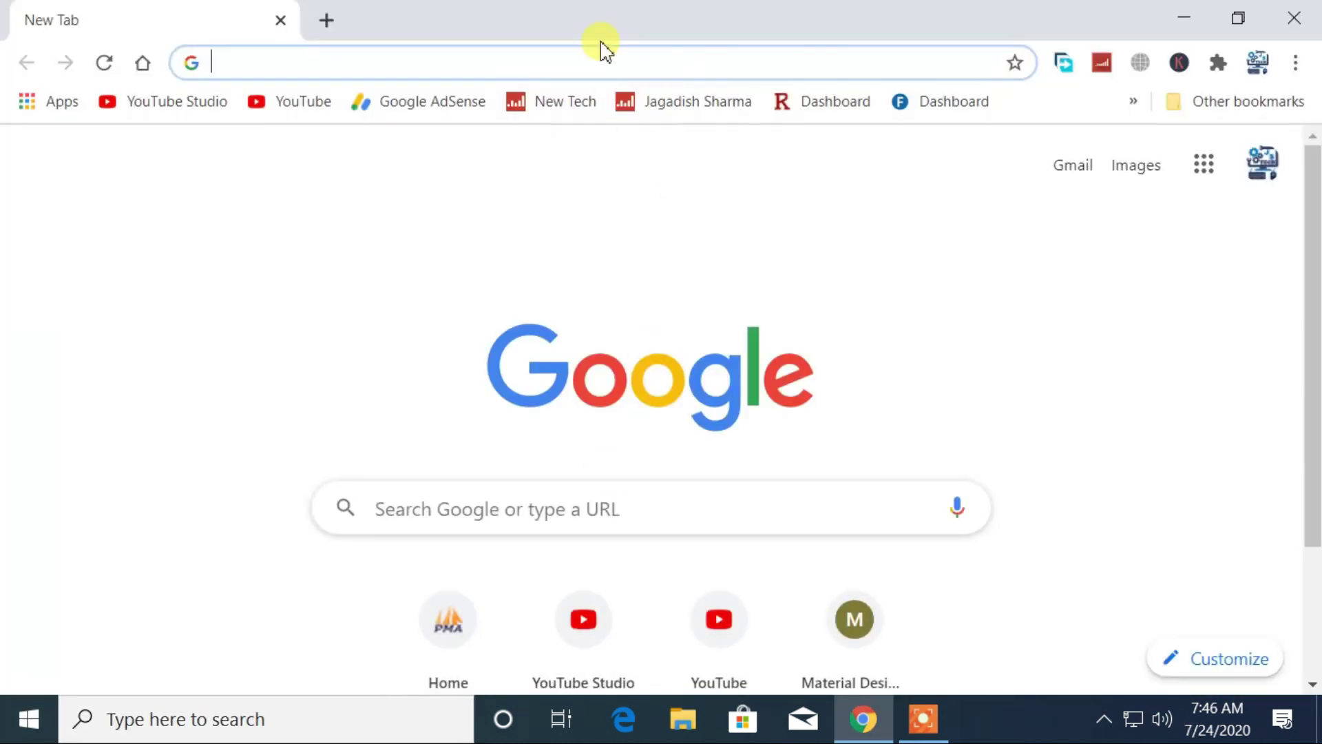
pyautogui.click(603, 62)
pyautogui.write('epicgames.com')
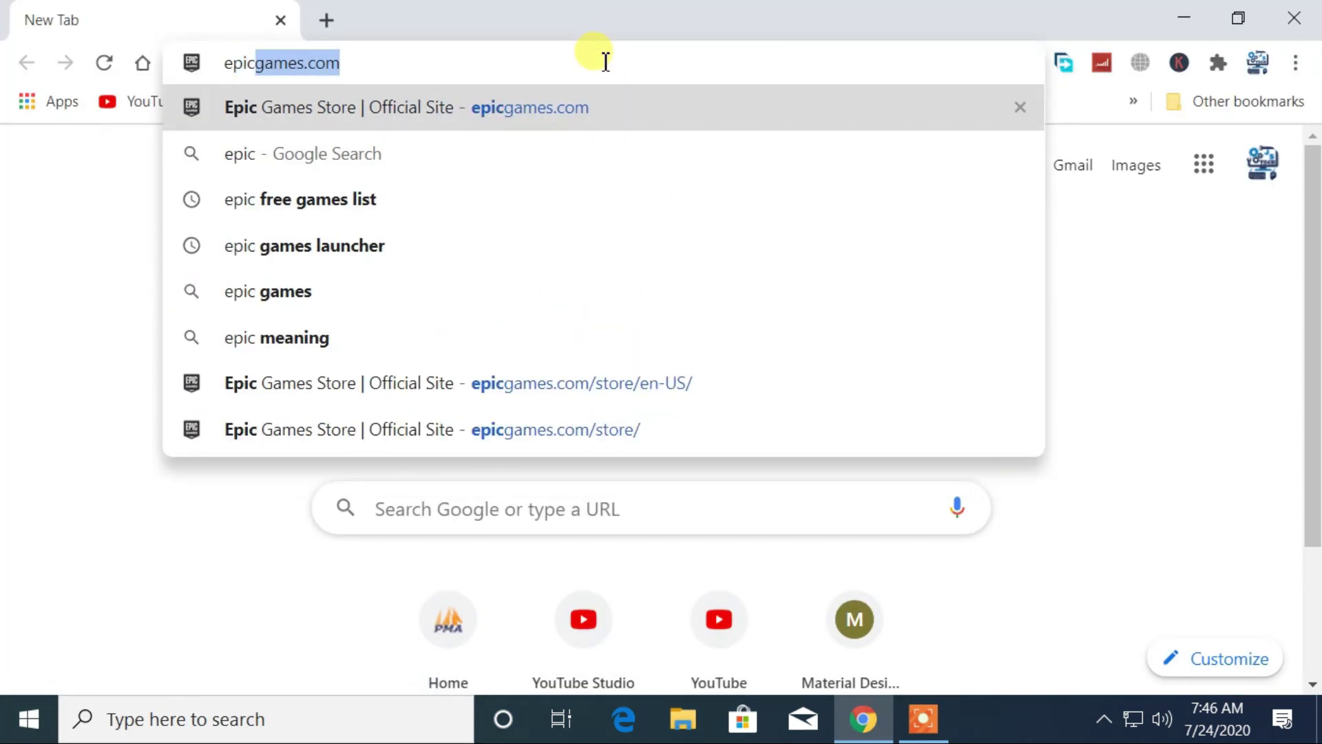
pyautogui.press('Return')
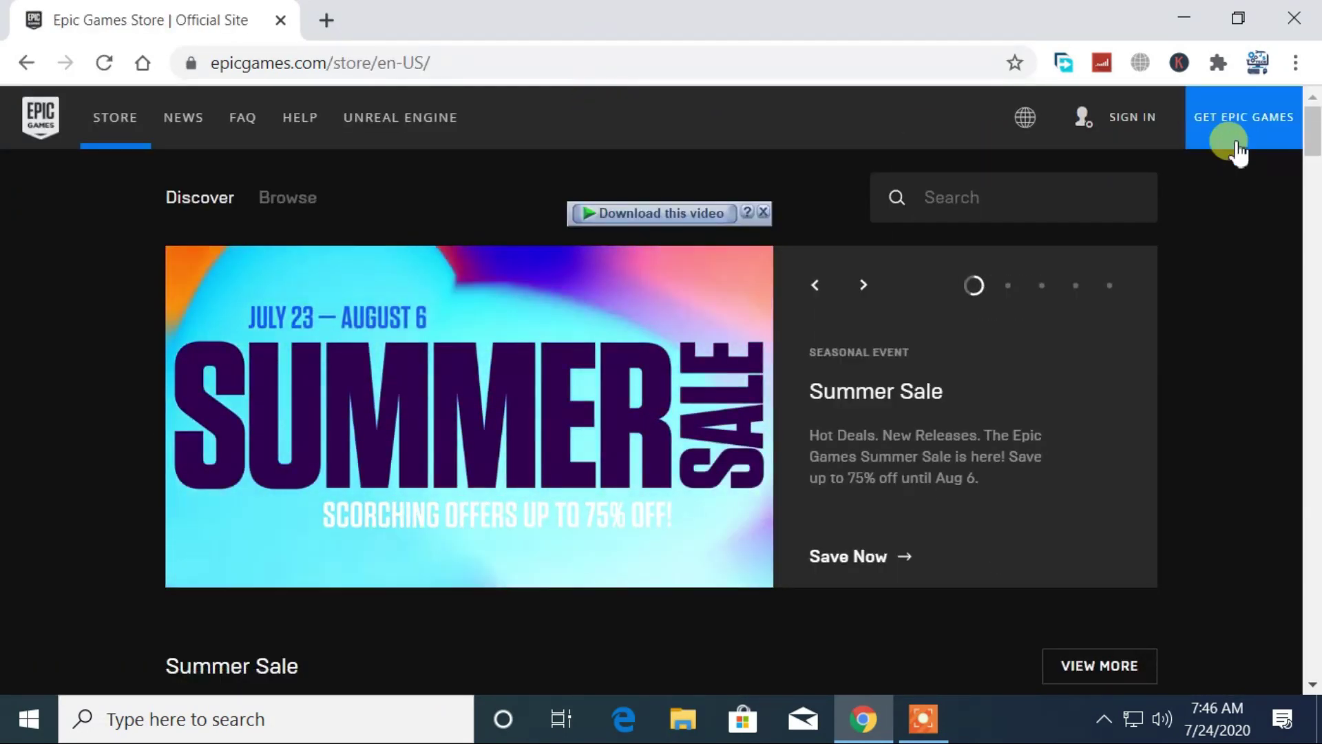
pyautogui.click(1245, 128)
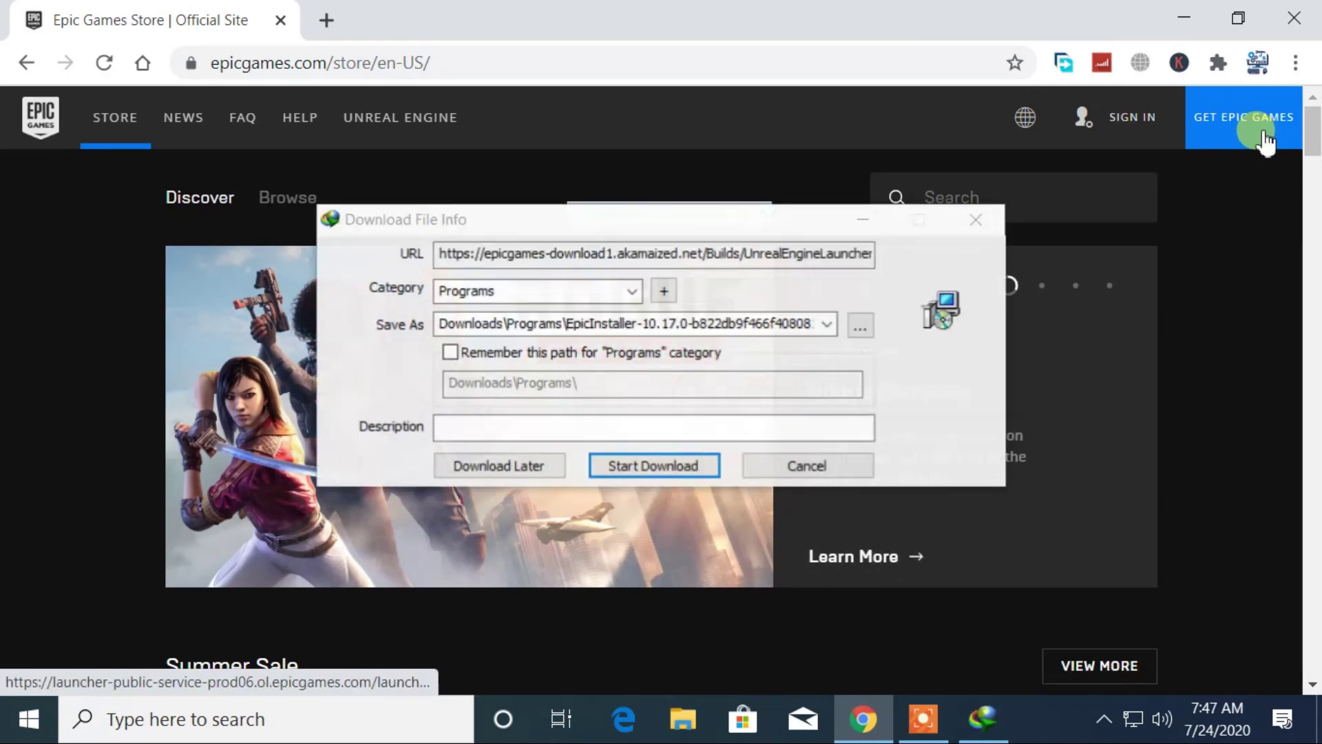
pyautogui.click(653, 465)
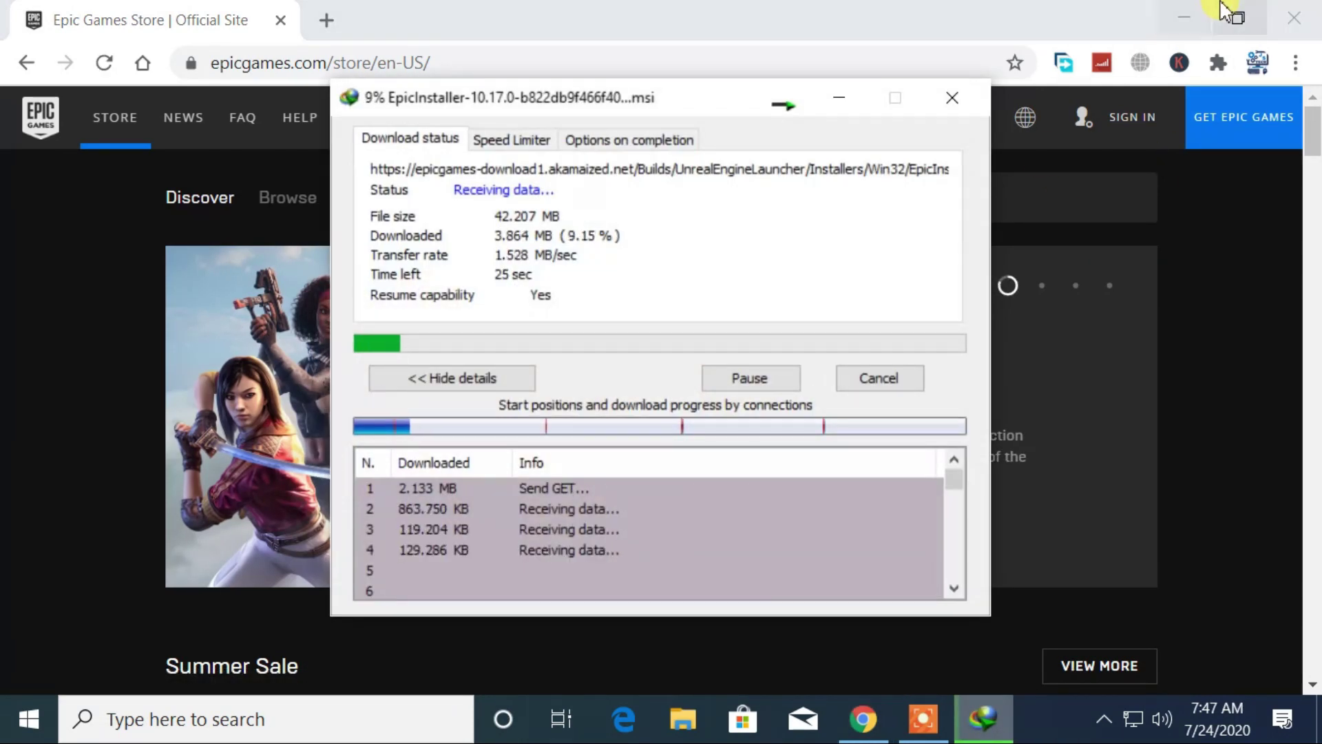
# - Run the downloaded Epic installer from its folder with Install
pyautogui.click(1185, 18)
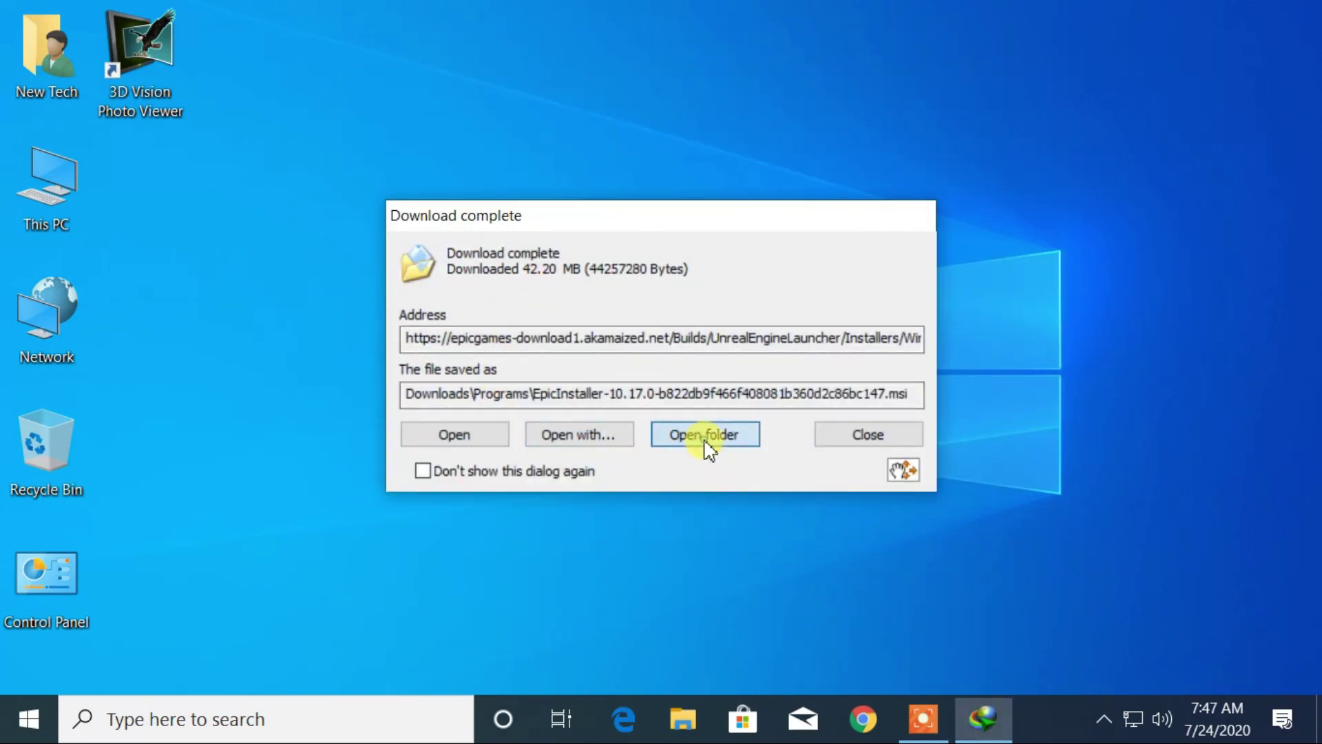
pyautogui.click(705, 434)
pyautogui.click(331, 268)
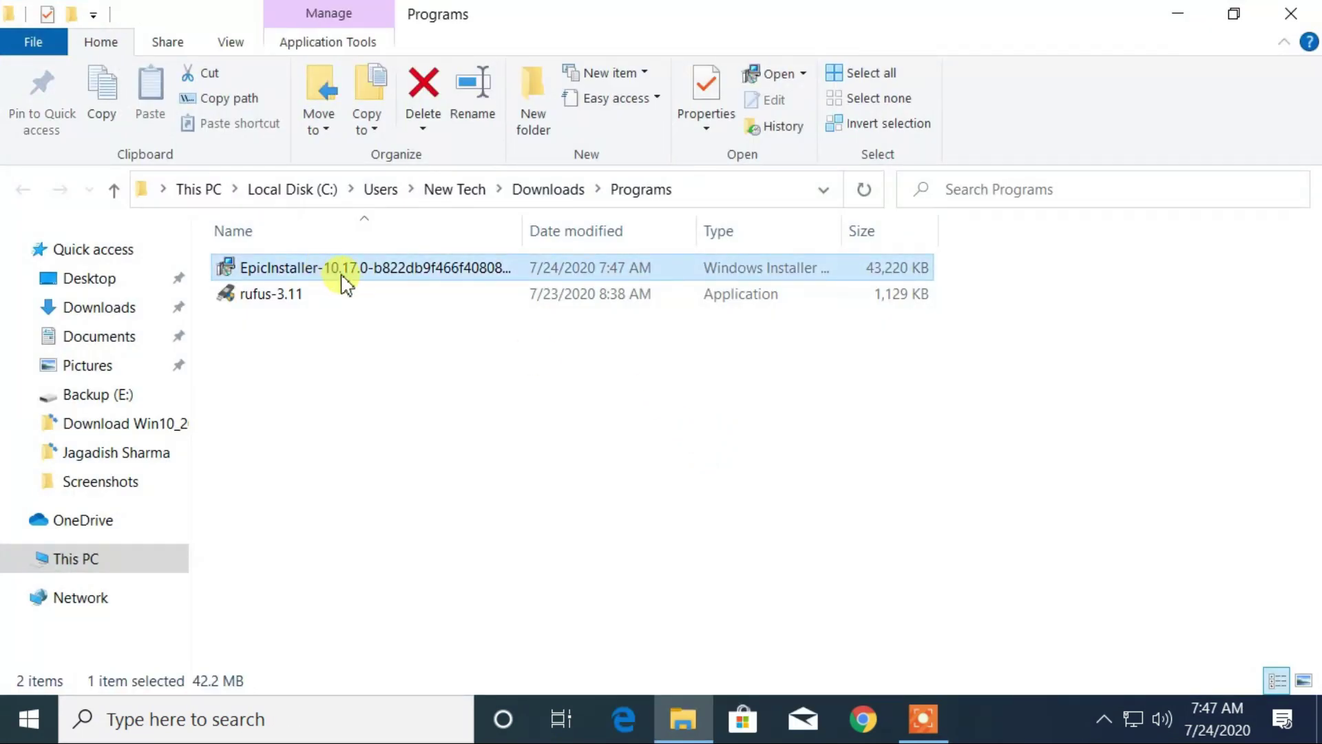
pyautogui.rightClick(346, 279)
pyautogui.click(414, 116)
pyautogui.click(1290, 14)
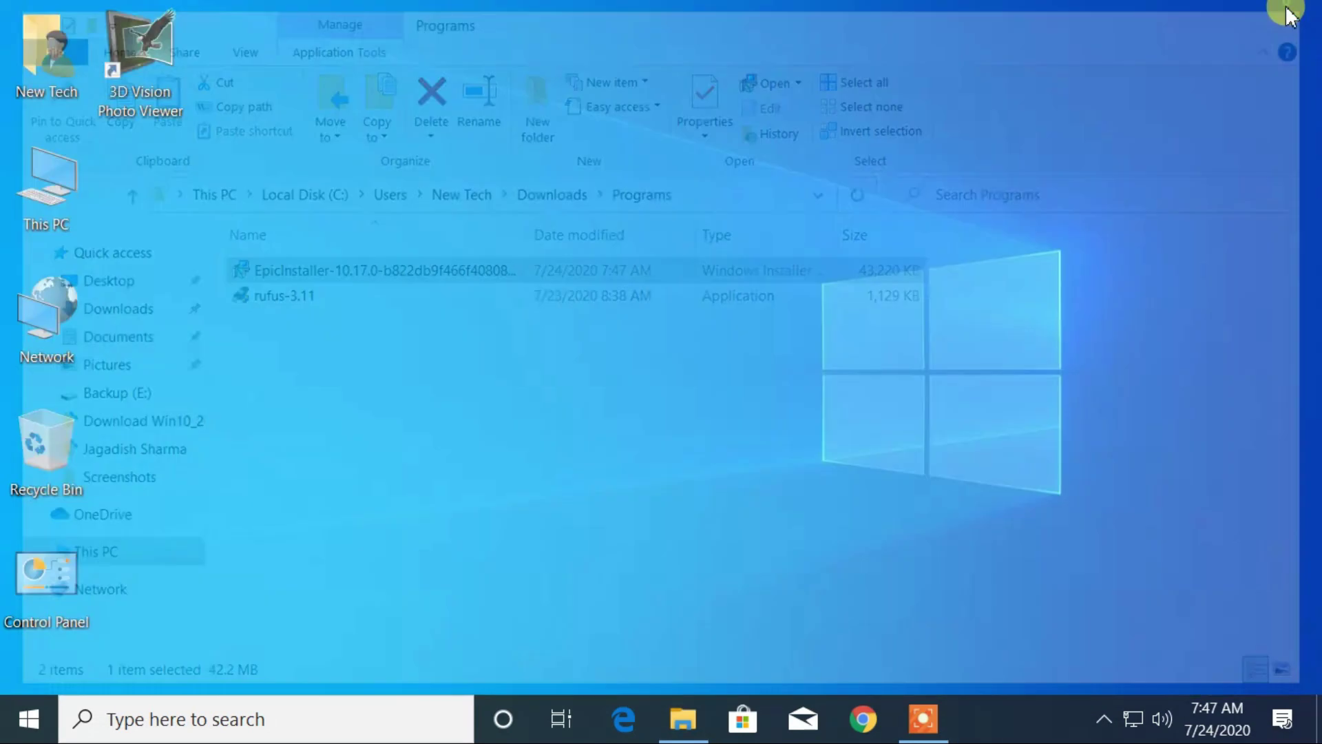
# - Install the launcher into the chosen folder, then maximize the launcher window
pyautogui.click(768, 548)
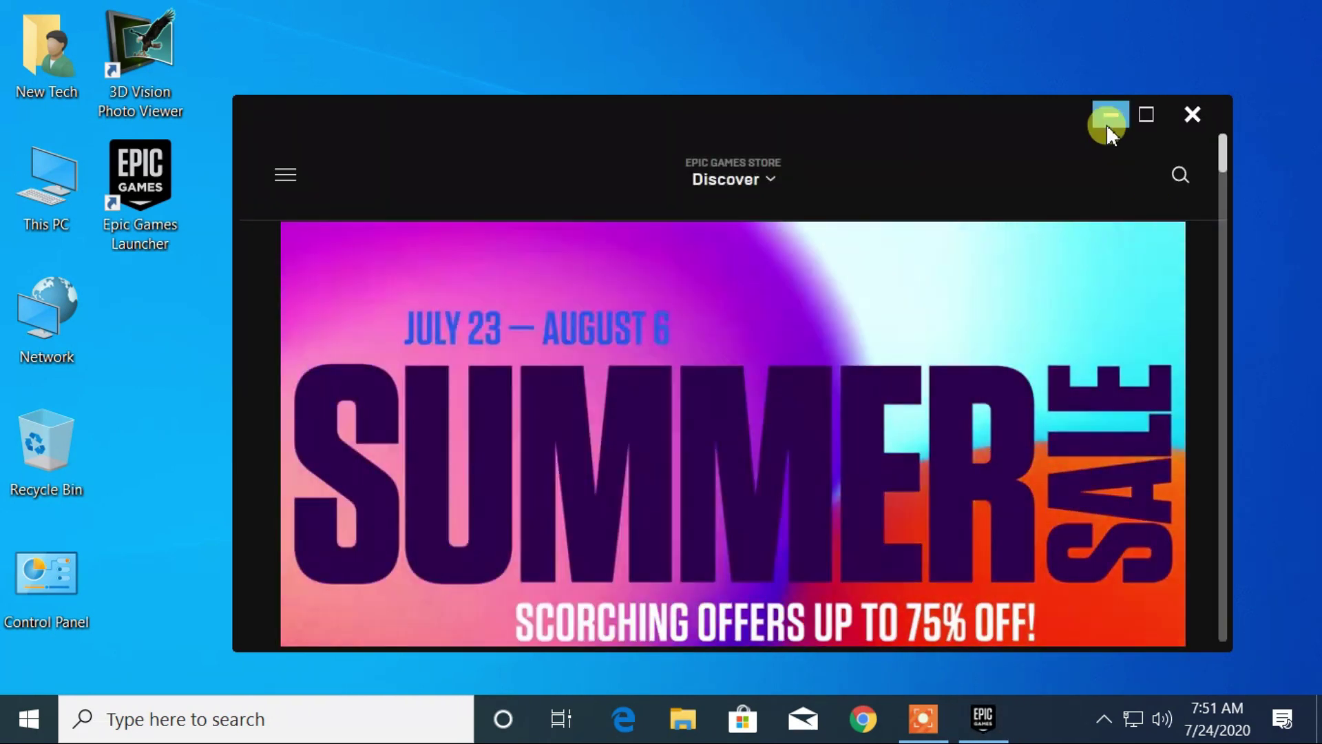
pyautogui.click(1111, 115)
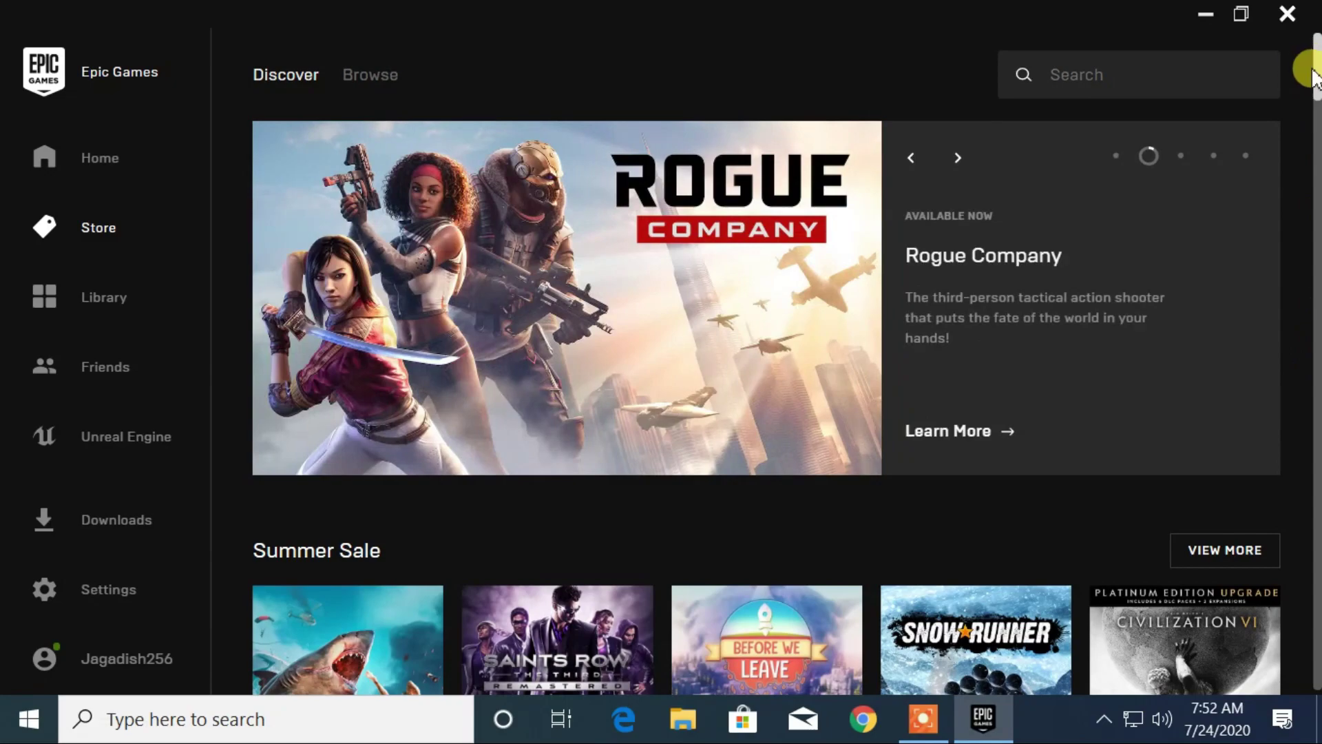
pyautogui.scroll(-5, 1163, 184)
pyautogui.scroll(-5, 1162, 184)
pyautogui.scroll(-5, 1311, 129)
pyautogui.scroll(-5, 1309, 128)
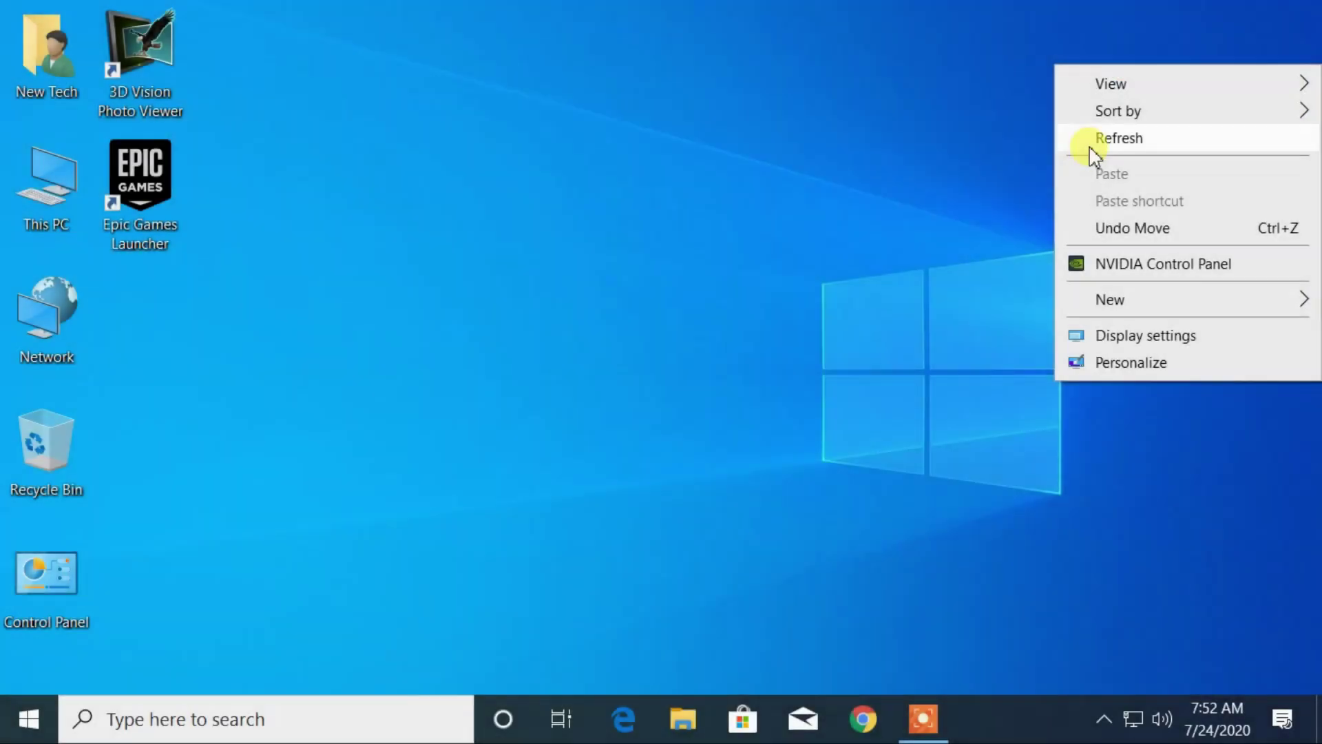
pyautogui.click(1089, 146)
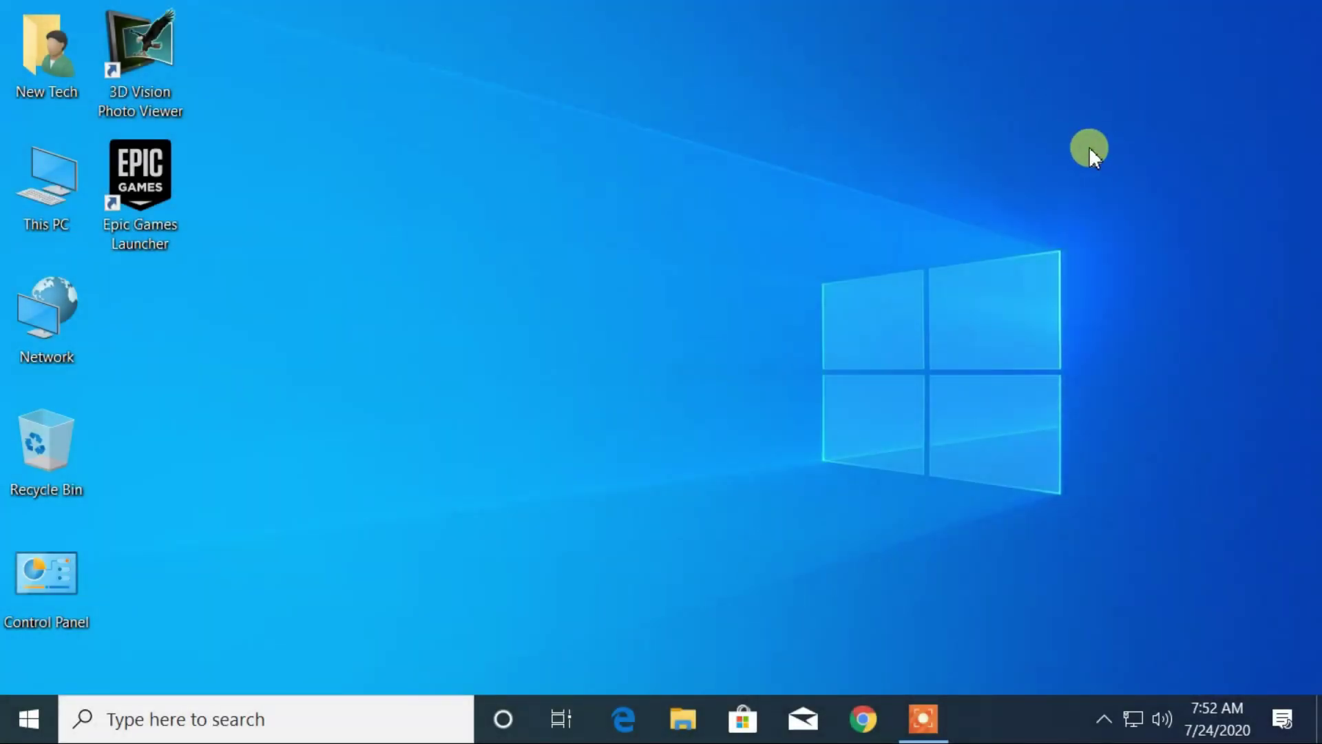